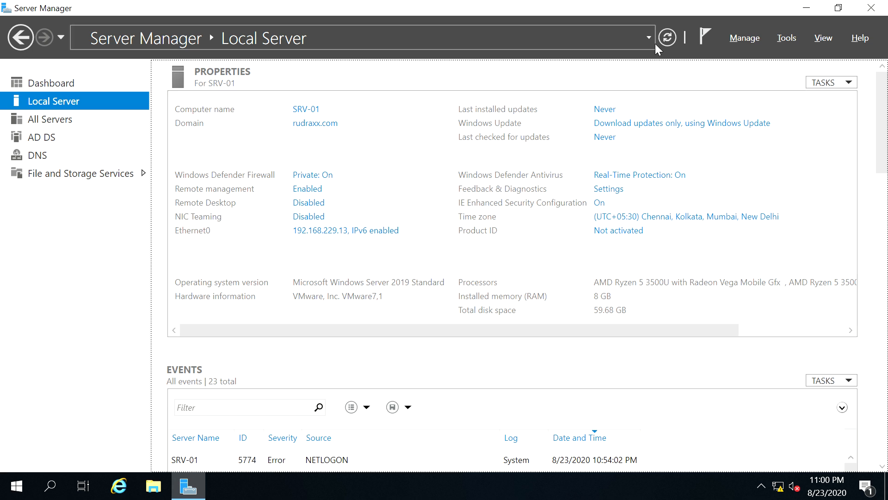
Launch Active Directory Users and Computers from Server Manager's Tools menu
left_click(741, 37)
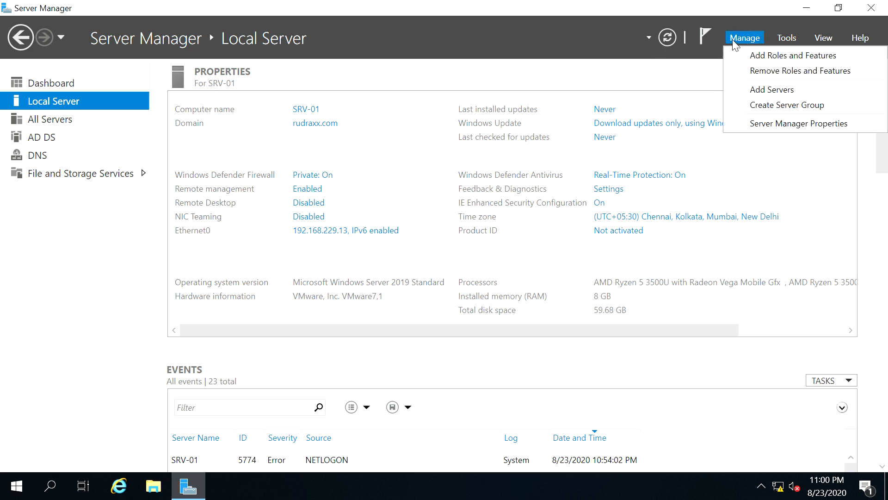
left_click(789, 39)
left_click(791, 39)
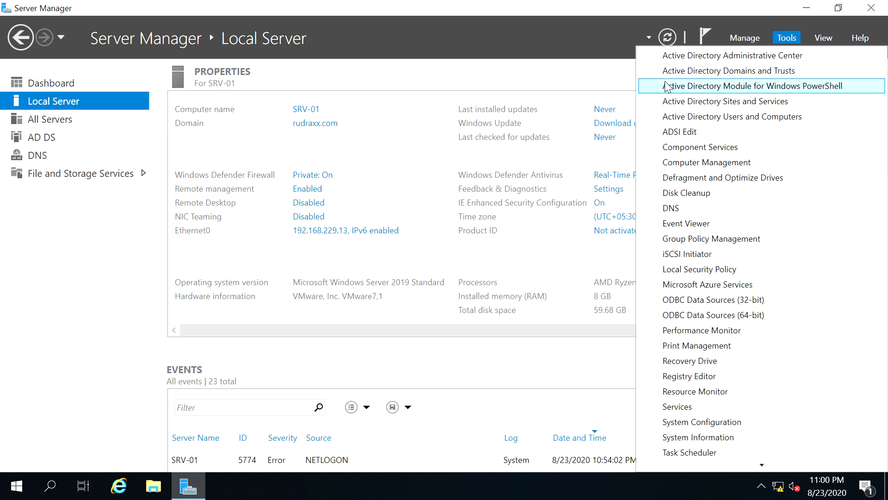
left_click(699, 119)
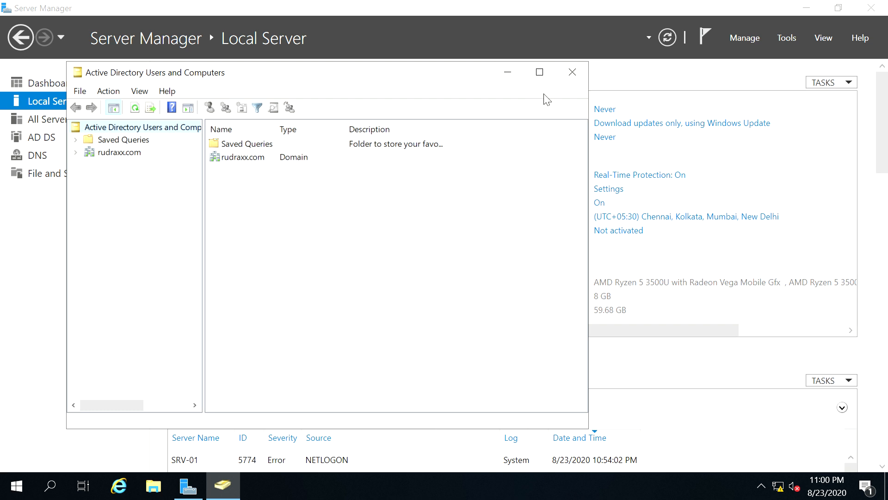
Maximize the console and add an organizational unit named HR under rudraxx.com
left_click(540, 73)
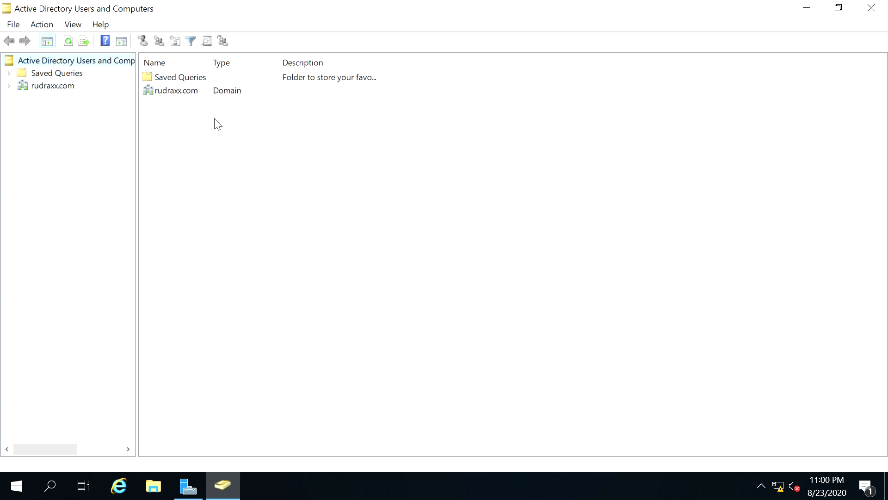
left_click(46, 87)
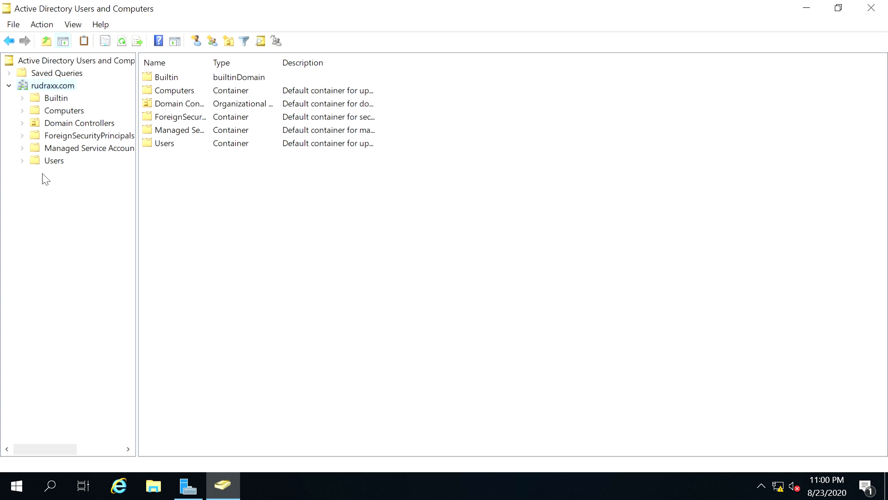
right_click(36, 89)
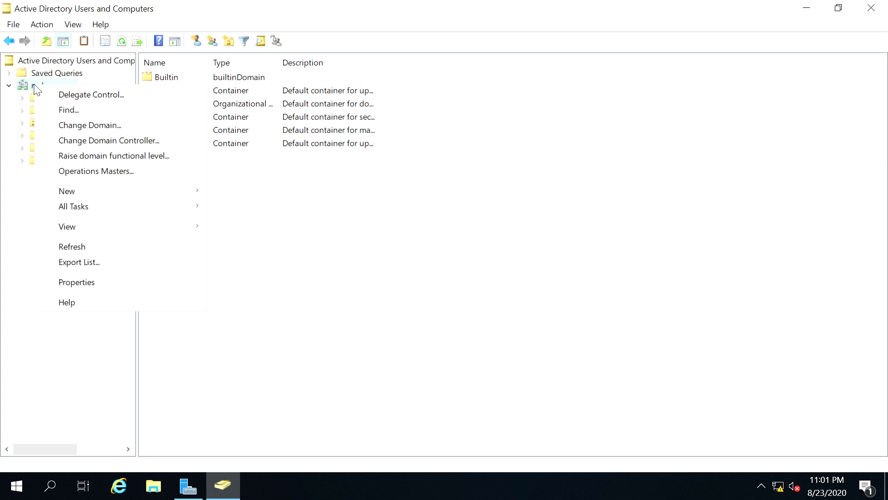
mouse_move(152, 193)
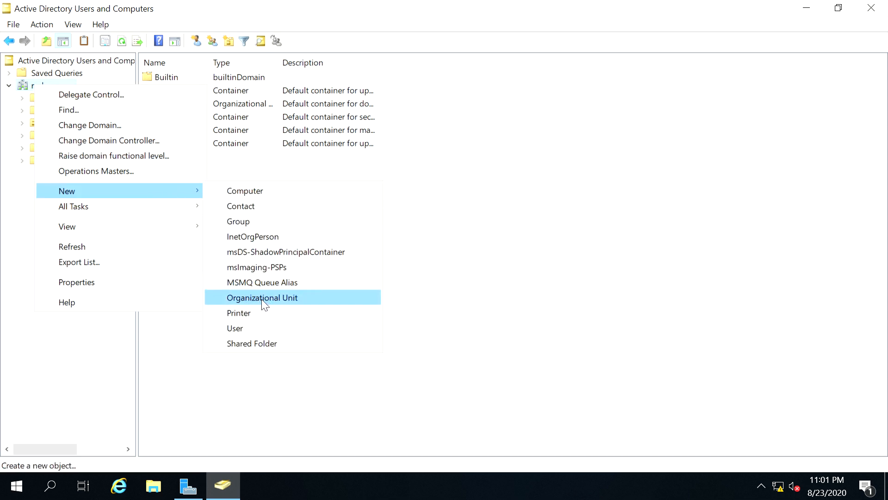
left_click(260, 299)
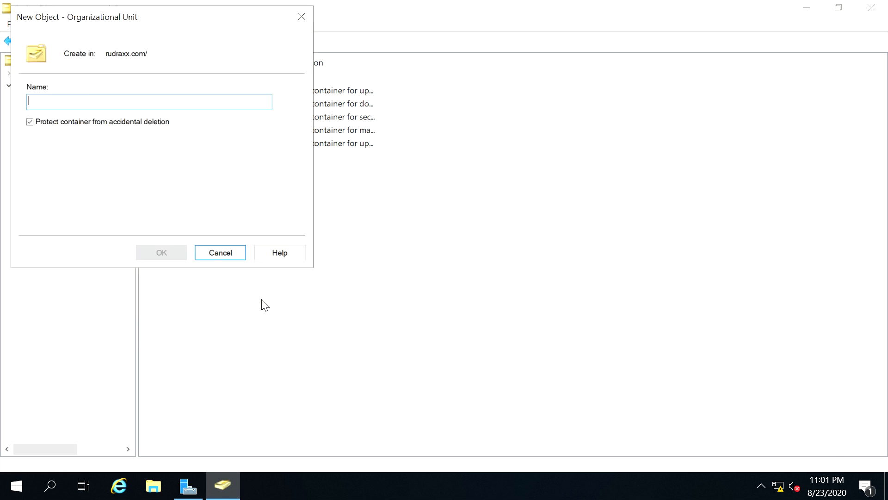
type("HR")
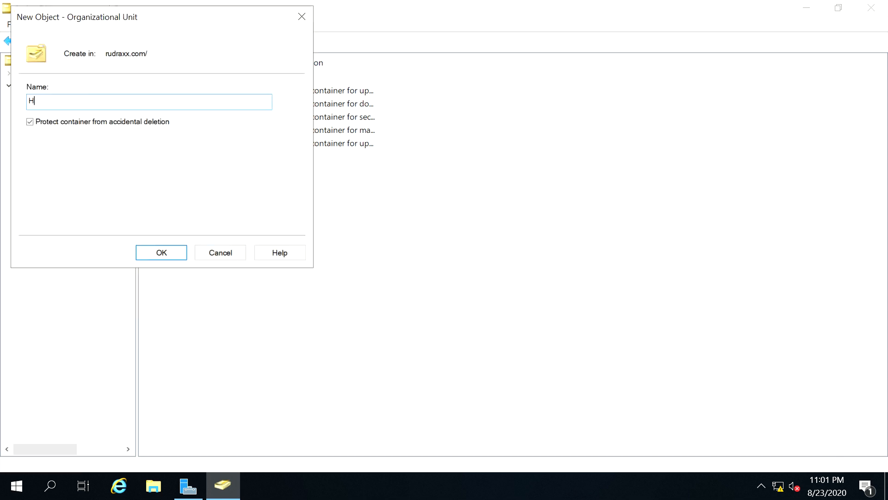
left_click(160, 253)
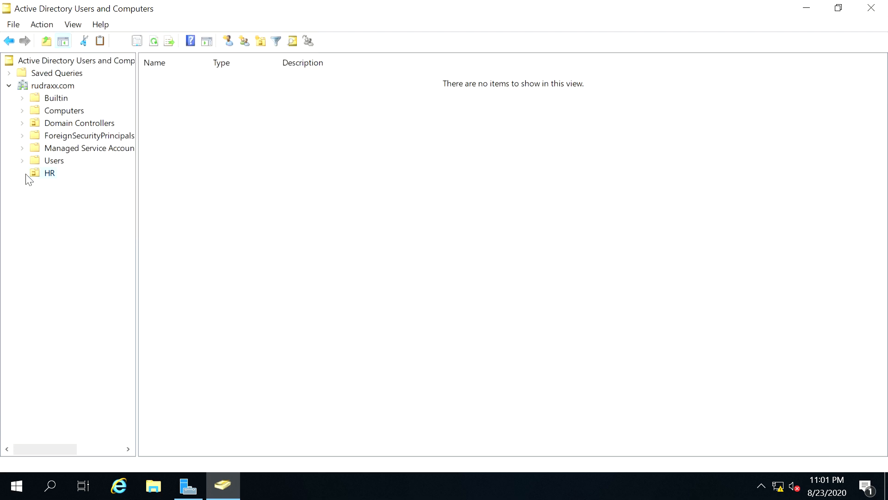
left_click(35, 87)
Add a second organizational unit named Admin under rudraxx.com
right_click(35, 91)
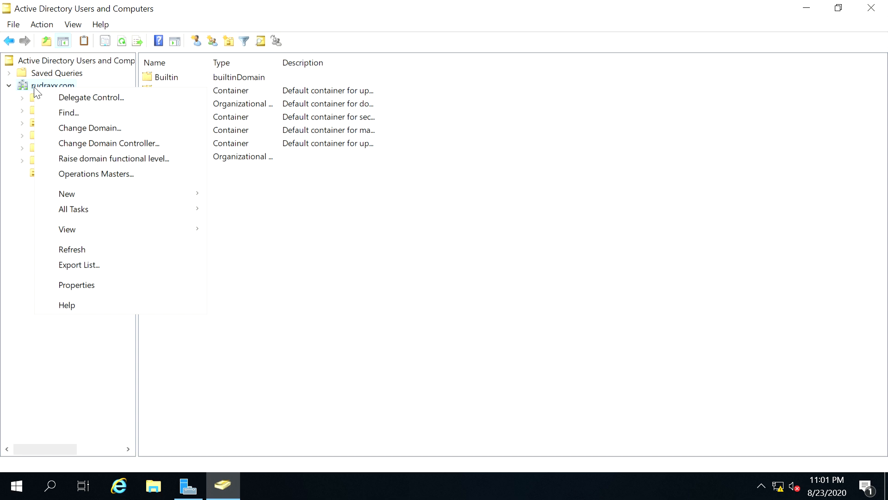
mouse_move(196, 200)
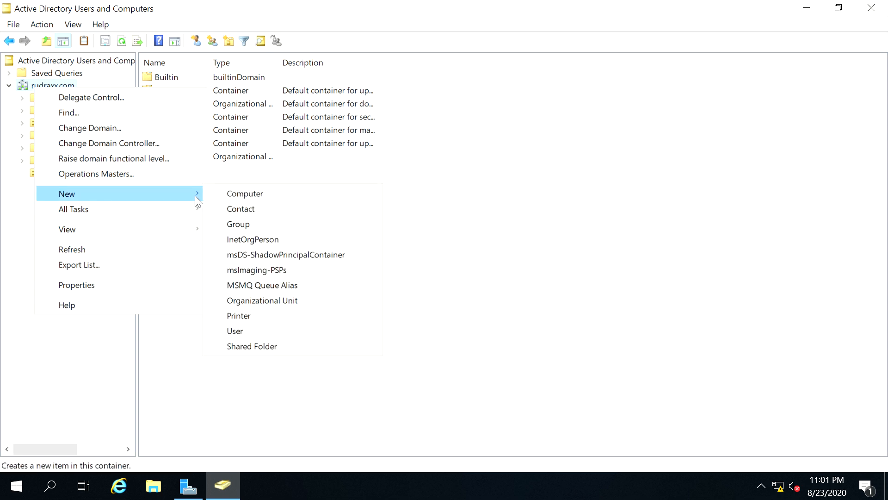
left_click(262, 300)
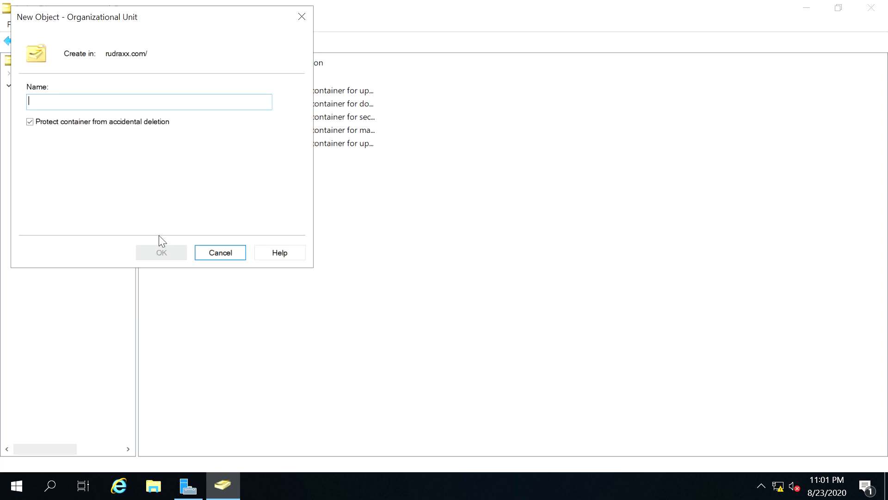
type("Admin")
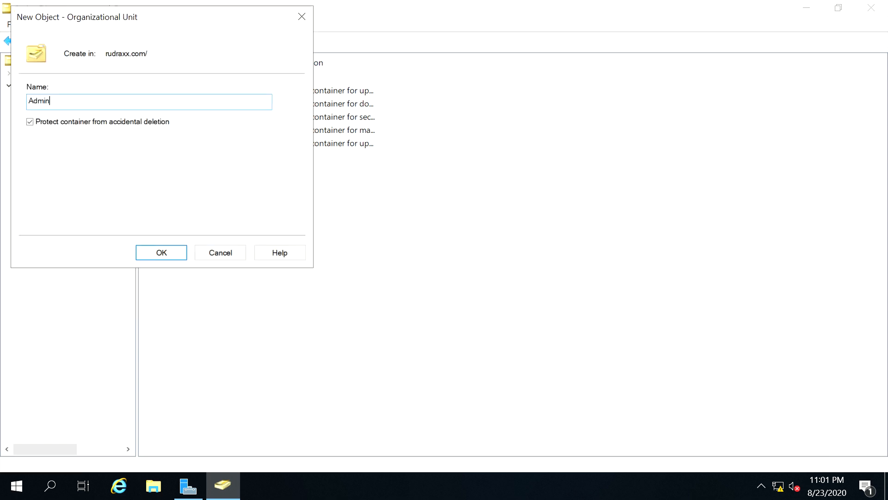
left_click(142, 257)
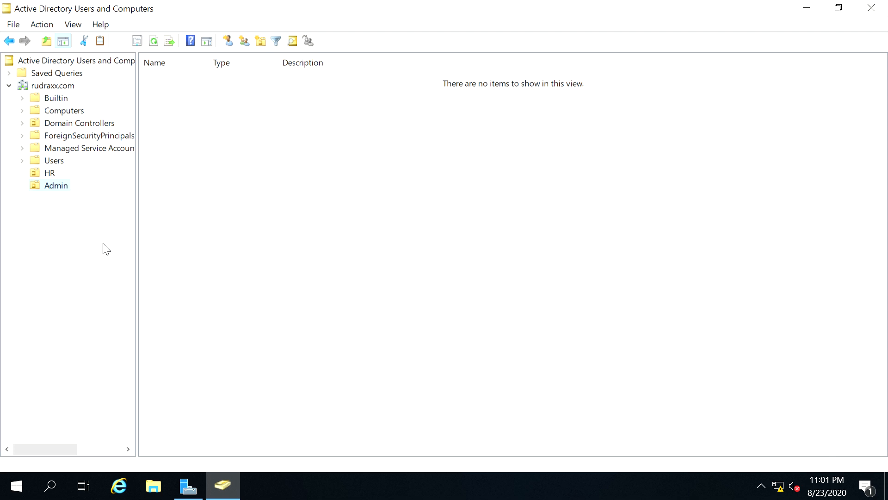
Create a global security group named Batch1 inside the HR unit
left_click(46, 175)
right_click(45, 175)
mouse_move(146, 236)
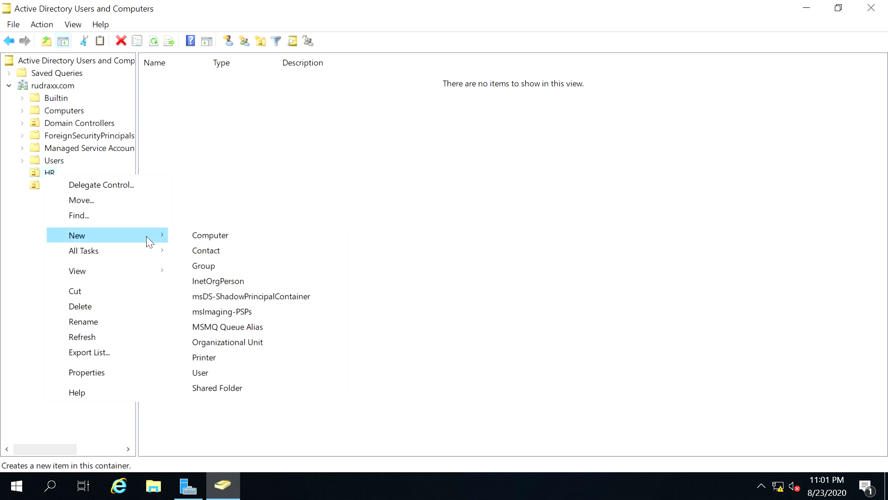
left_click(232, 268)
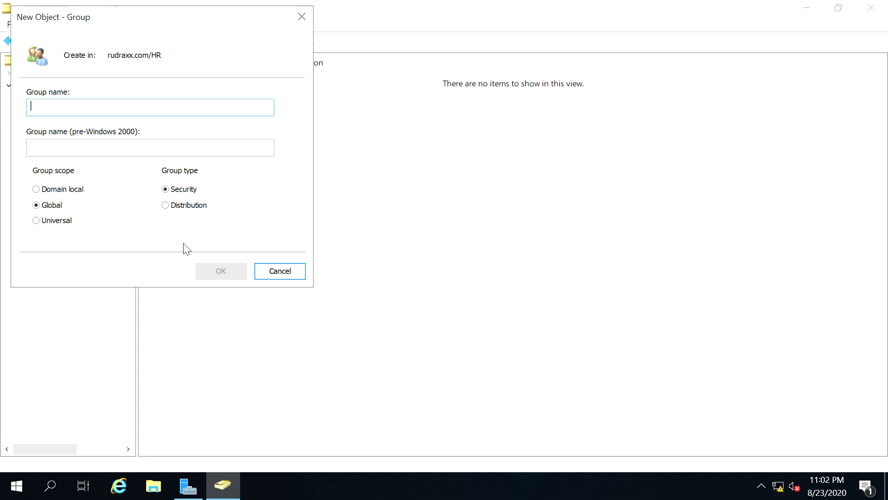
type("Batch1")
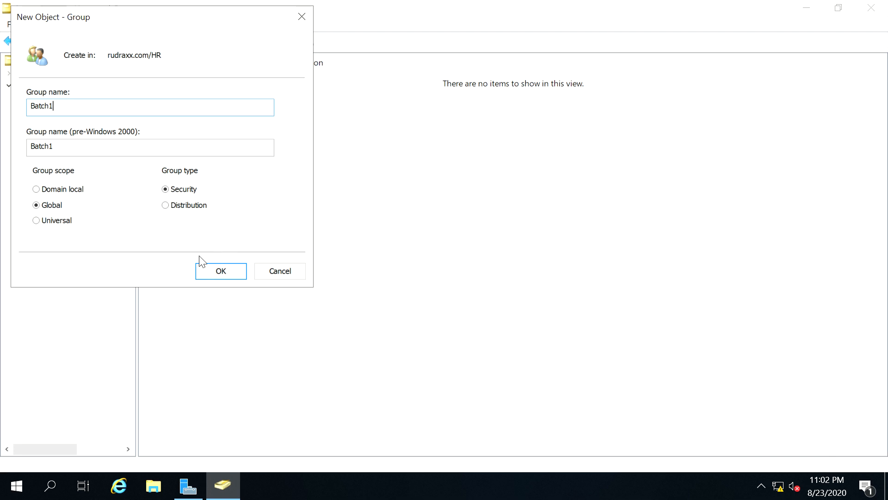
left_click(215, 277)
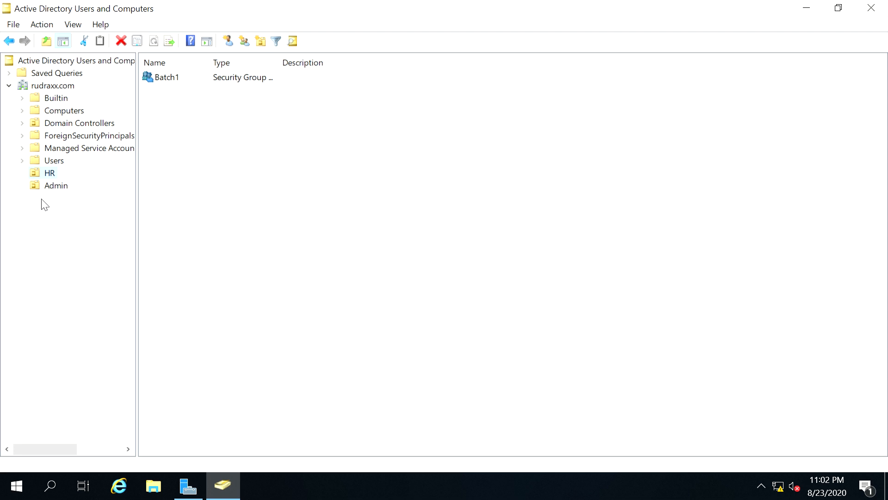
left_click(53, 191)
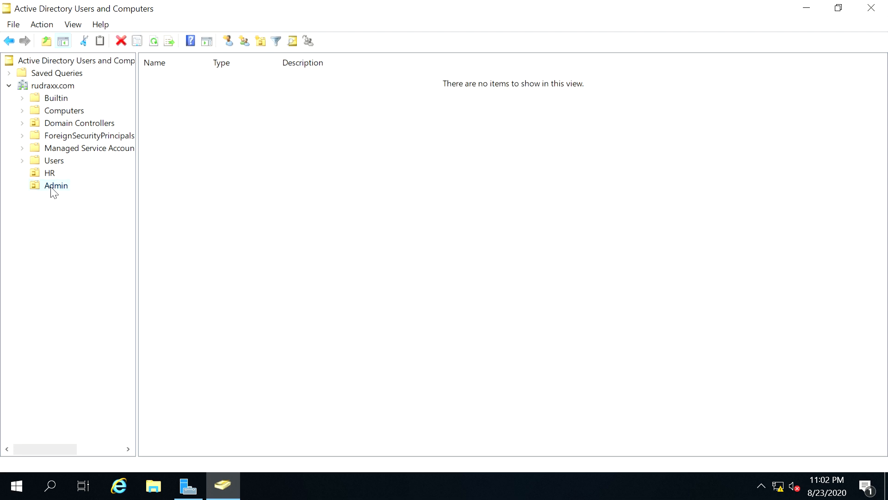
Create a global security group named Group1 inside the Admin unit
right_click(53, 191)
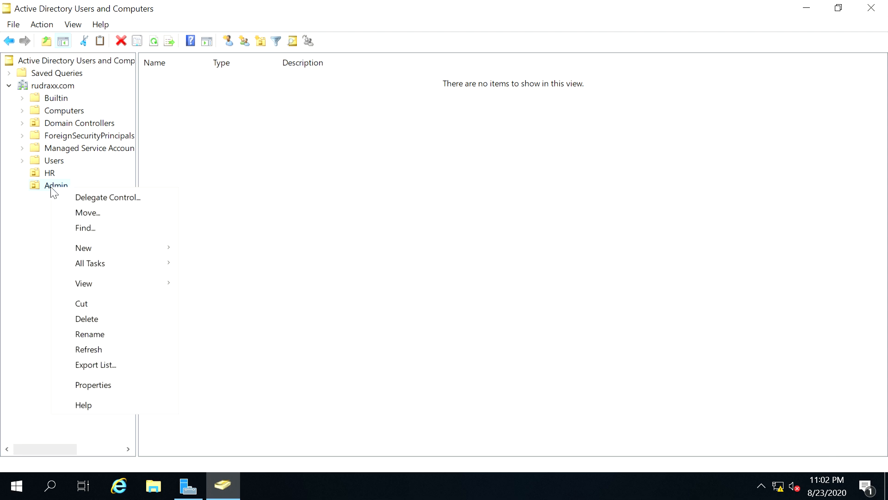
mouse_move(156, 247)
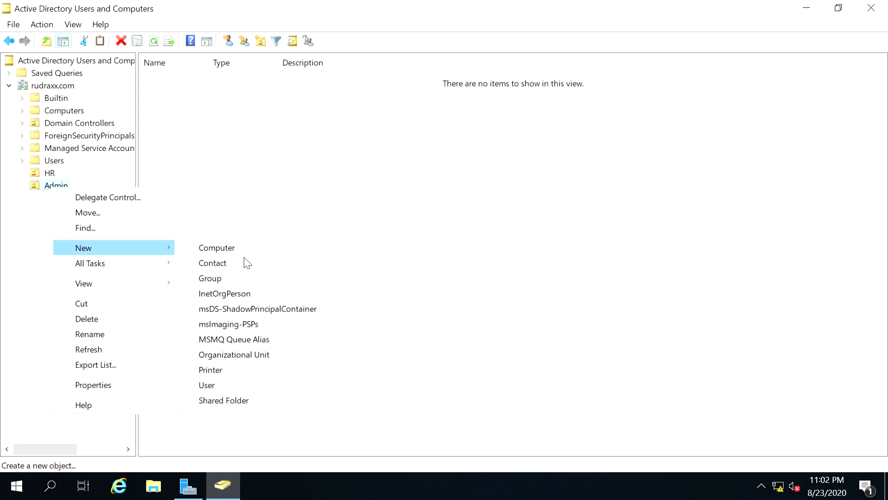
left_click(223, 279)
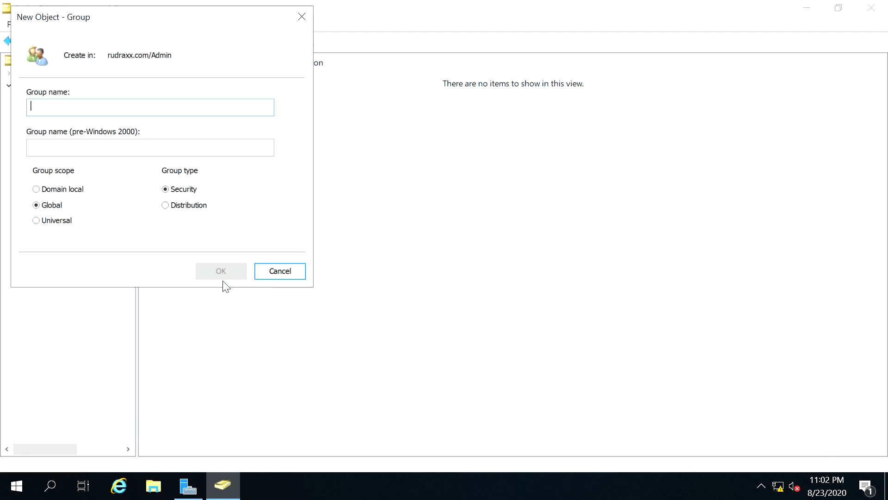
type("G")
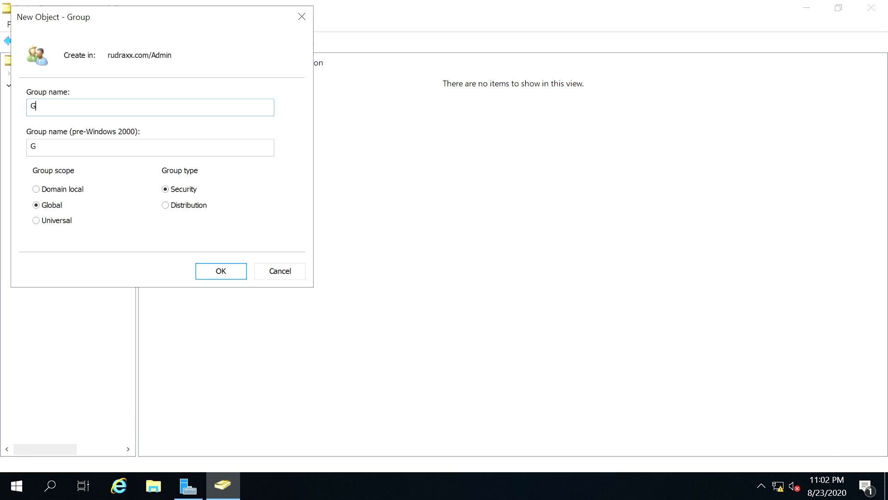
type("roup1")
left_click(212, 276)
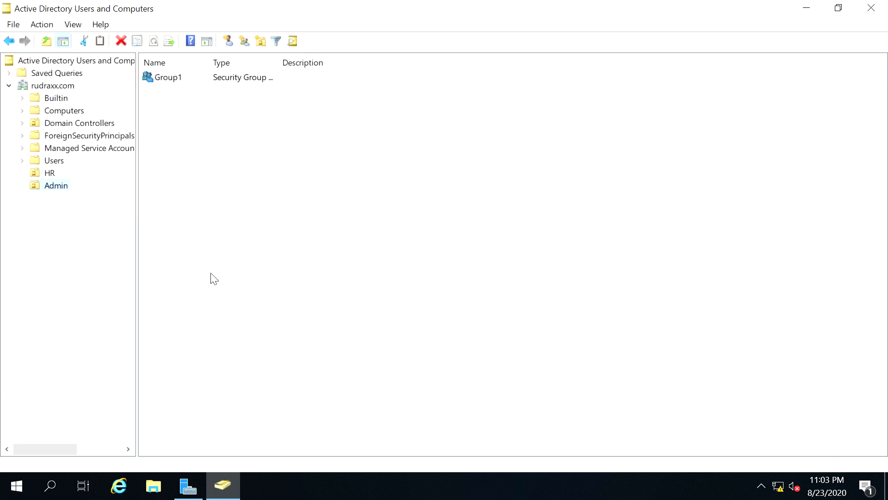
Show the HR unit's contents and bring up its New object-type menu from the console tree
left_click(220, 220)
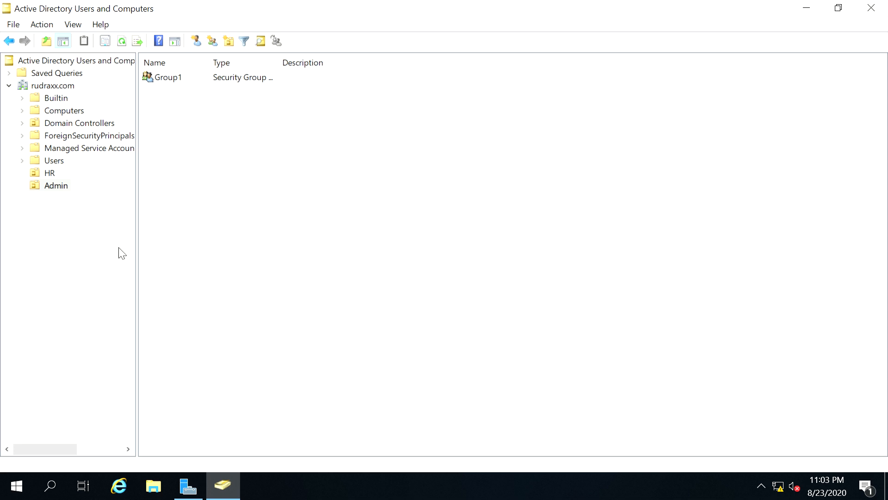
left_click(48, 174)
right_click(225, 151)
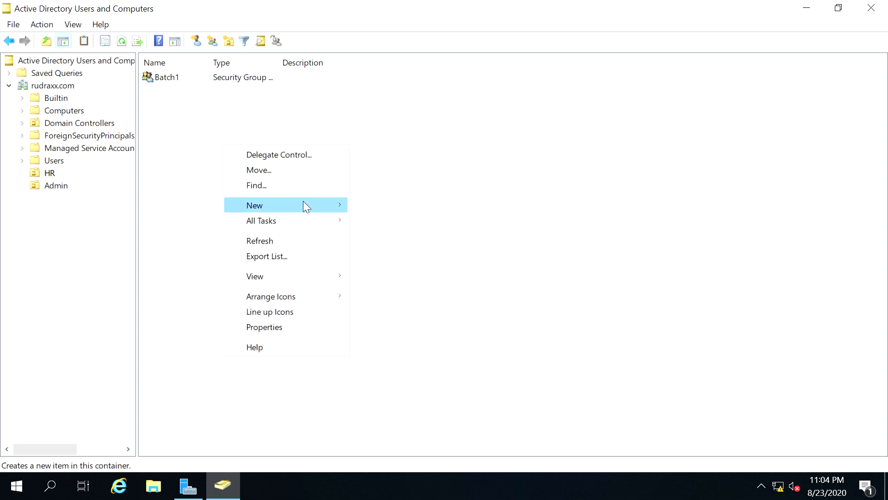
mouse_move(304, 202)
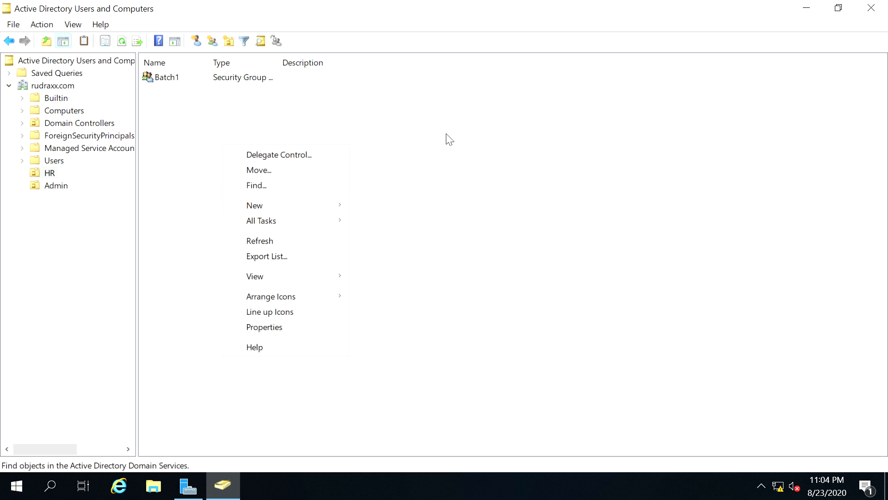
right_click(412, 149)
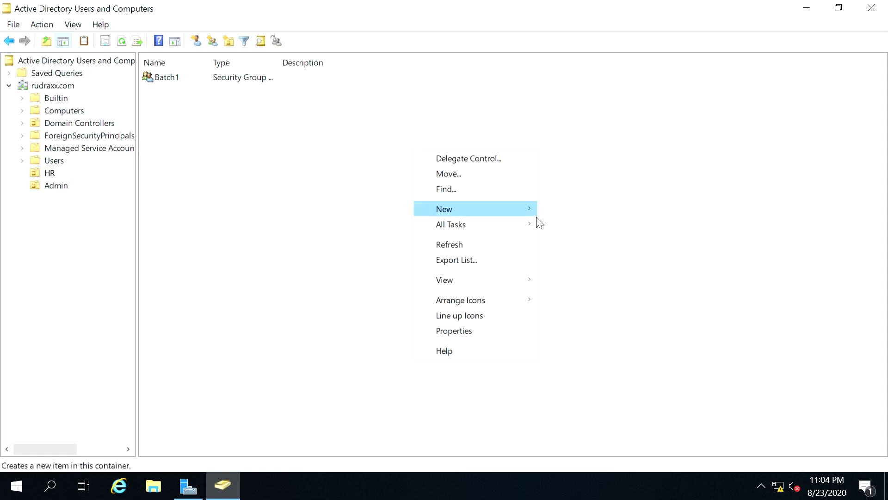
mouse_move(521, 215)
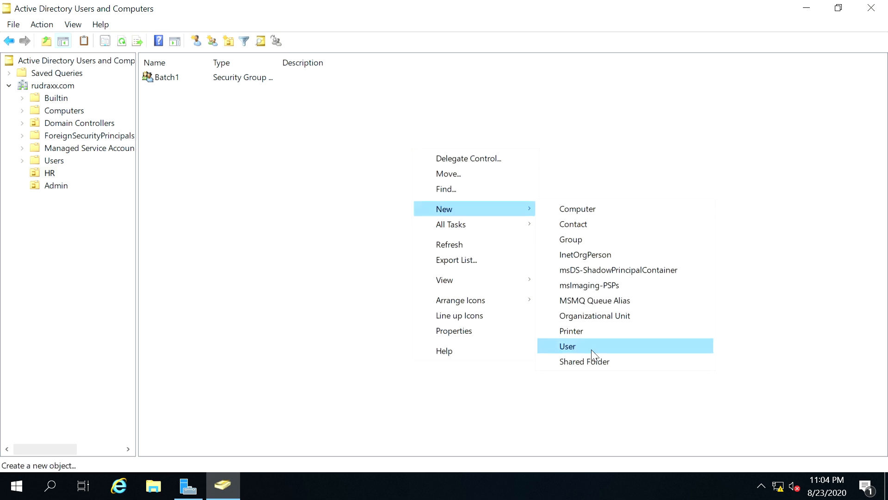
left_click(279, 298)
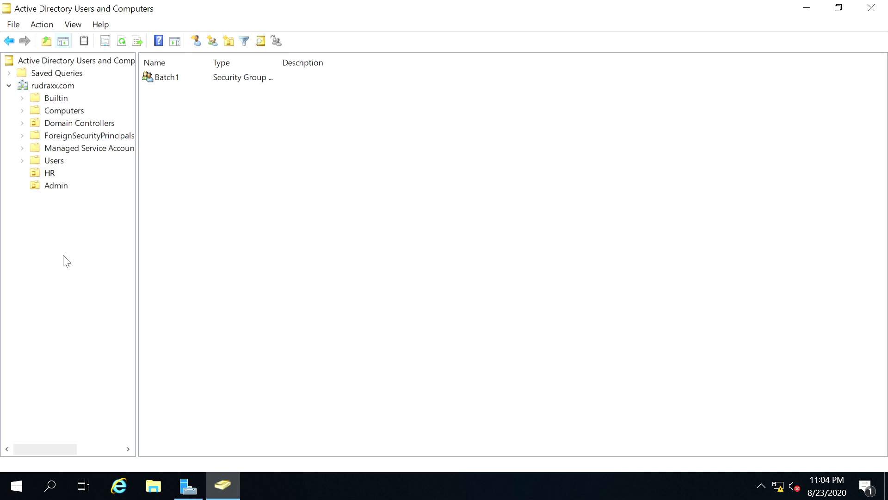
right_click(49, 173)
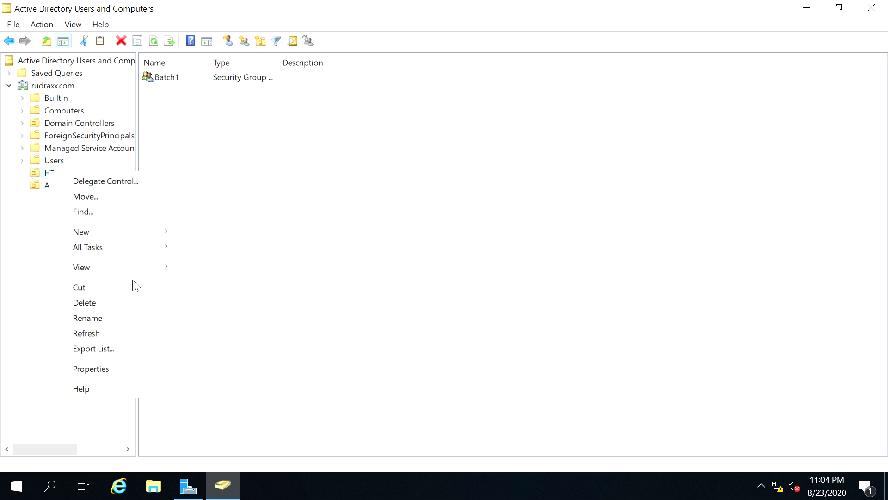
mouse_move(151, 230)
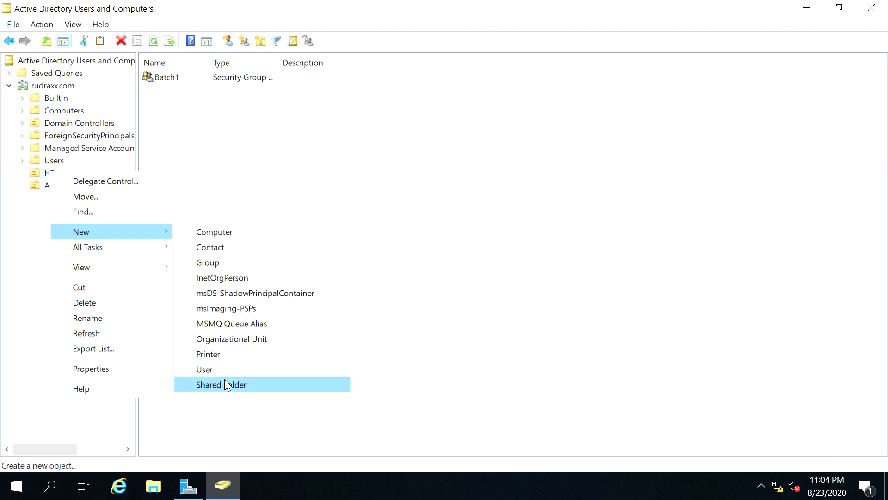
Start a new HR user with the user's first name and logon name, advancing to the password page
left_click(215, 371)
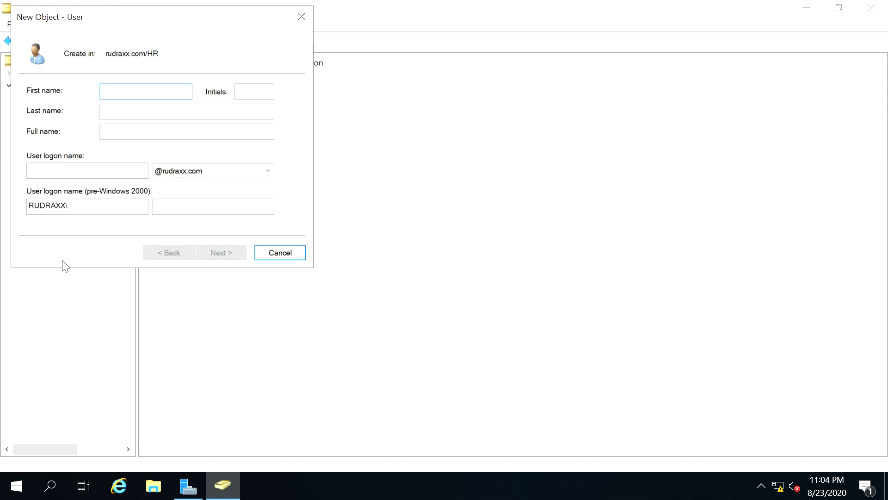
type("sukhdev")
left_click(88, 176)
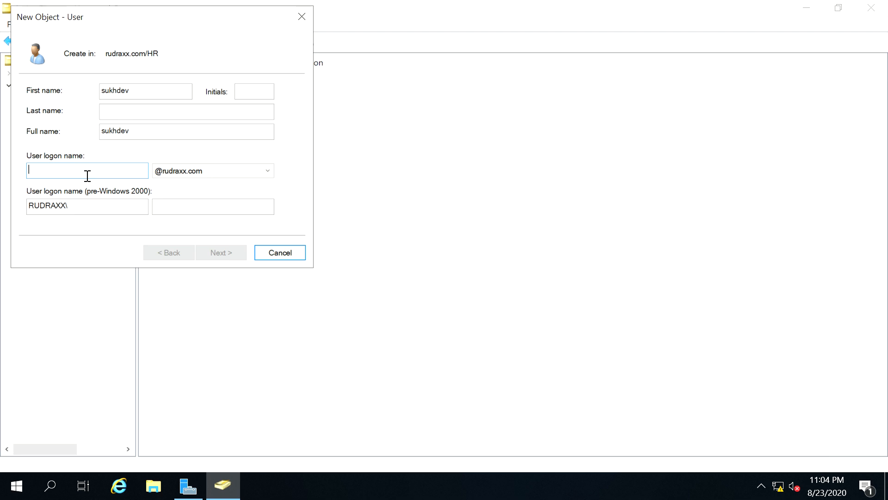
type("su")
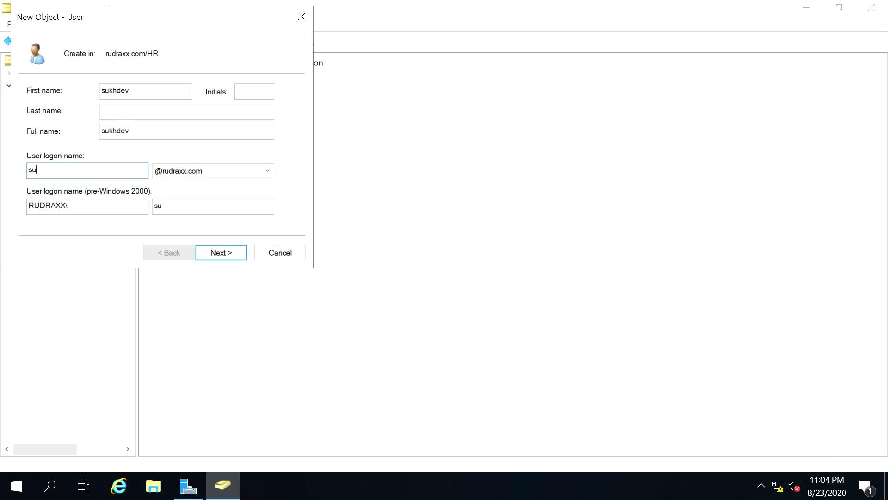
type("khdev01")
left_click(219, 255)
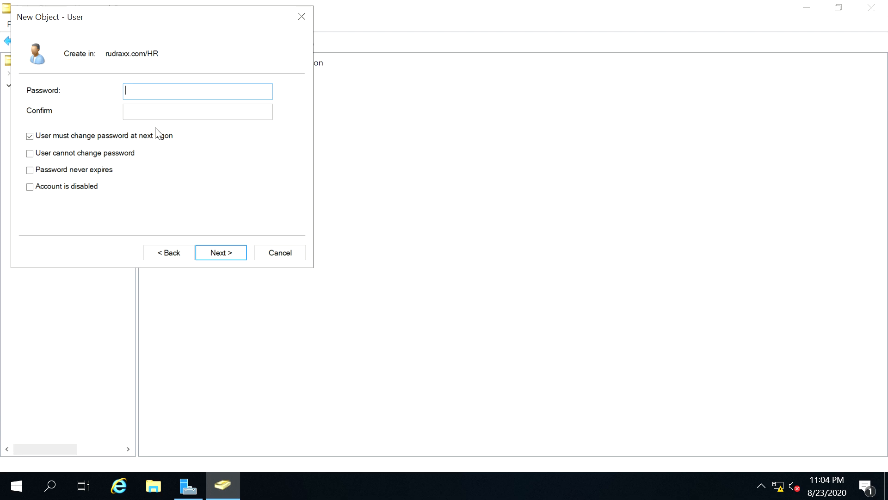
Enter and confirm the user's password, enabling 'User cannot change password' and 'Password never expires'
type("Password1!")
left_click(155, 120)
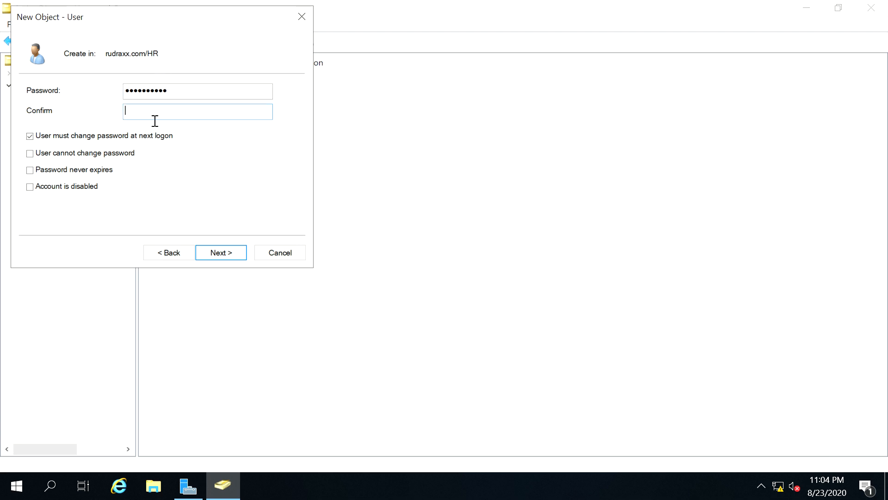
type("Password1!")
left_click(30, 154)
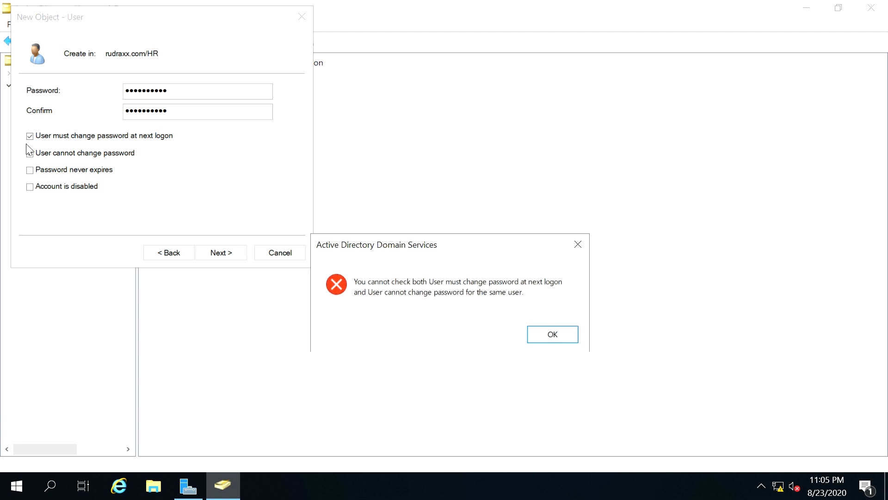
left_click(556, 339)
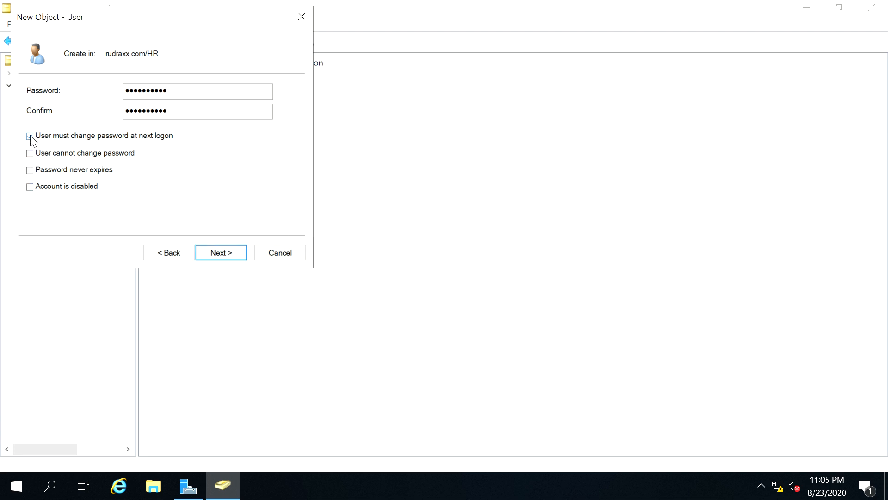
left_click(30, 153)
left_click(31, 174)
Review the new-user summary and finish creating the account in HR
left_click(230, 257)
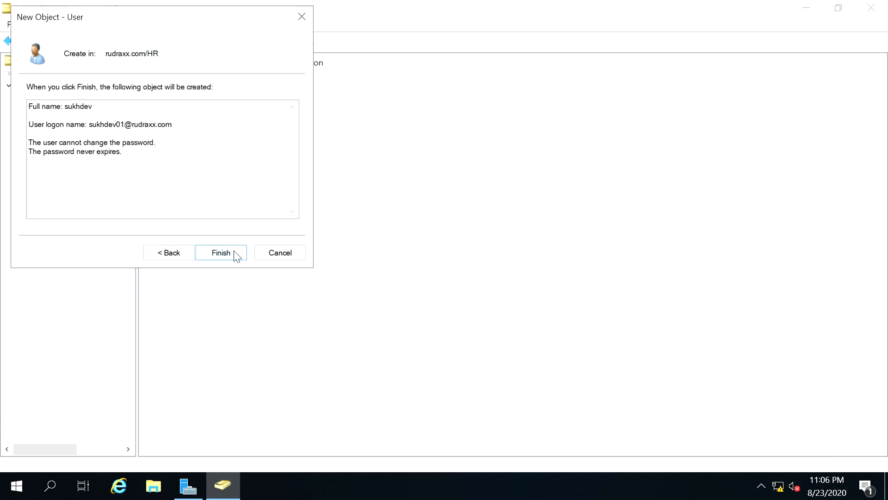
left_click(237, 257)
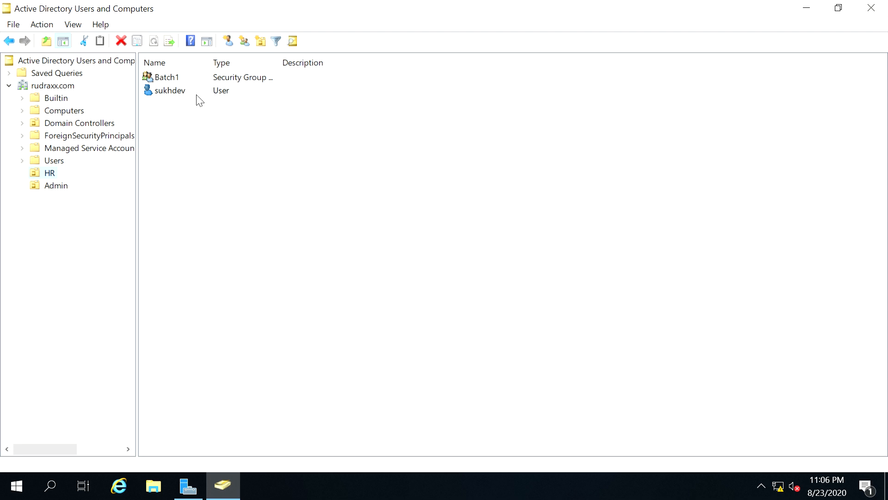
Add the new user to the Batch1 group, finding it through the advanced group search
right_click(173, 96)
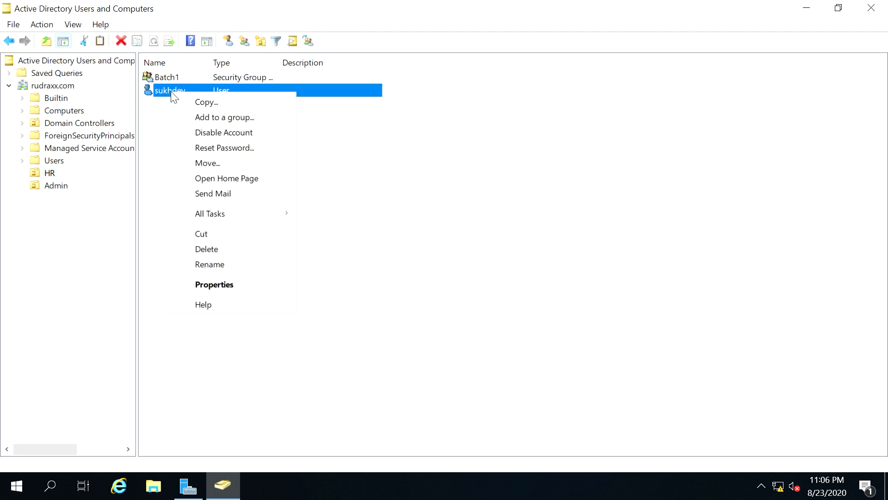
left_click(218, 121)
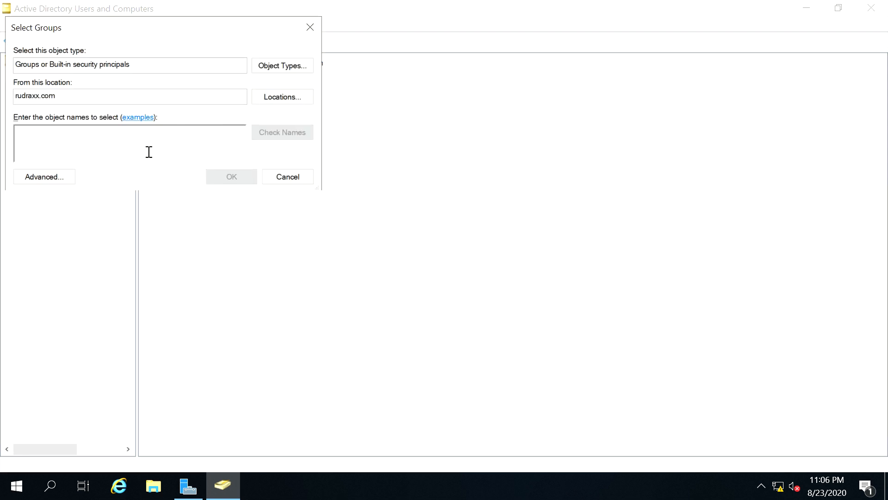
left_click(51, 179)
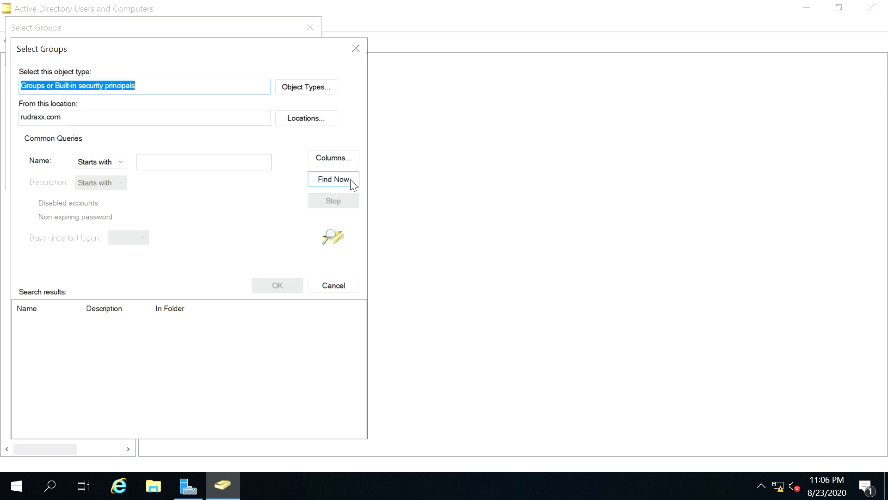
left_click(343, 181)
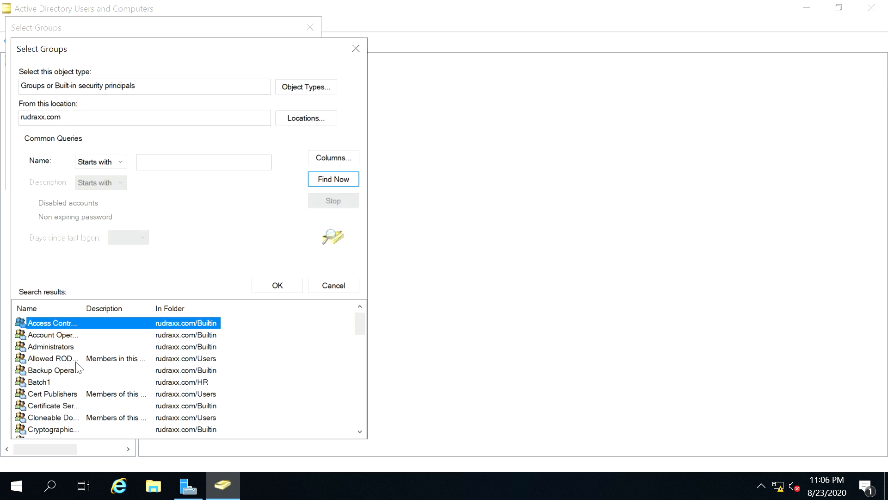
left_click(41, 383)
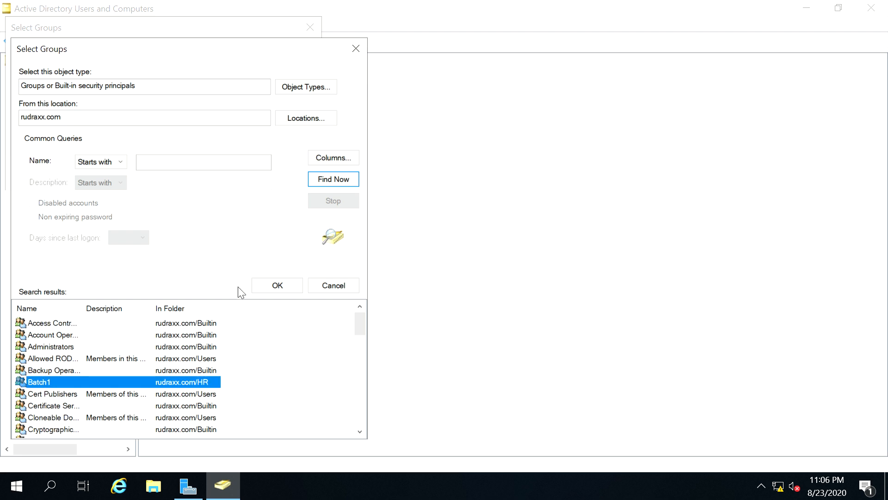
left_click(277, 287)
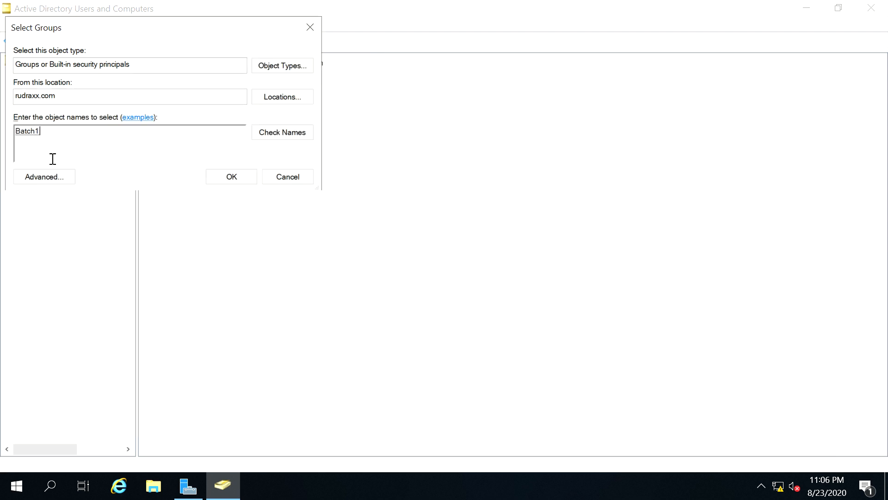
left_click(231, 178)
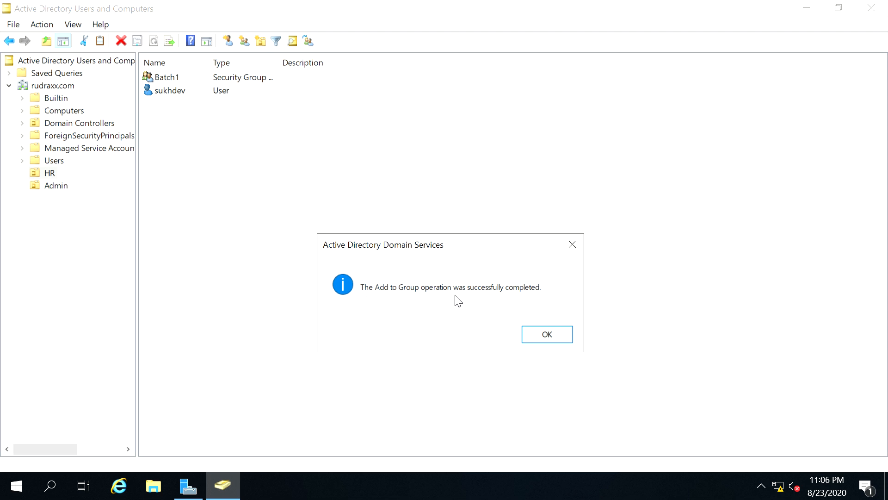
left_click(538, 334)
left_click(258, 208)
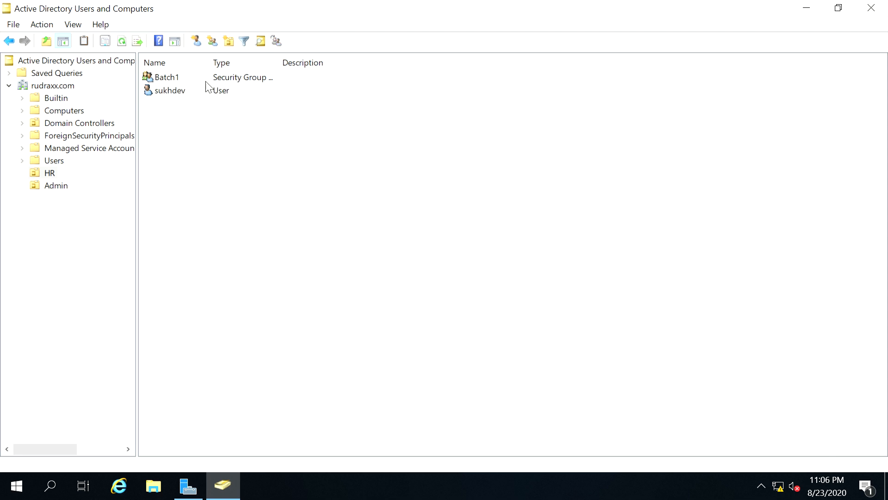
left_click(171, 76)
right_click(170, 77)
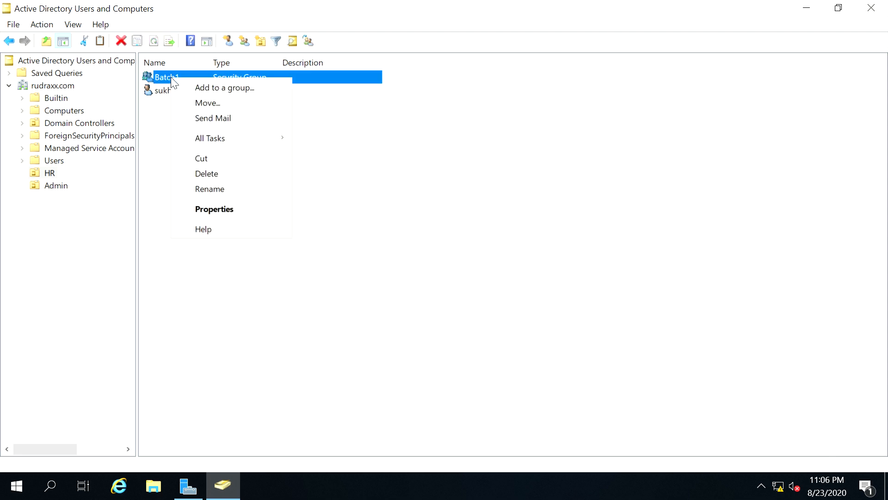
left_click(229, 205)
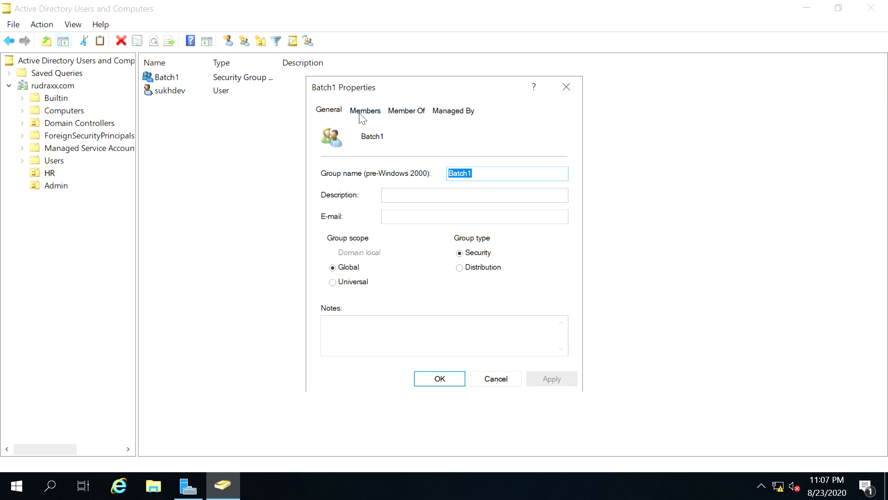
left_click(363, 116)
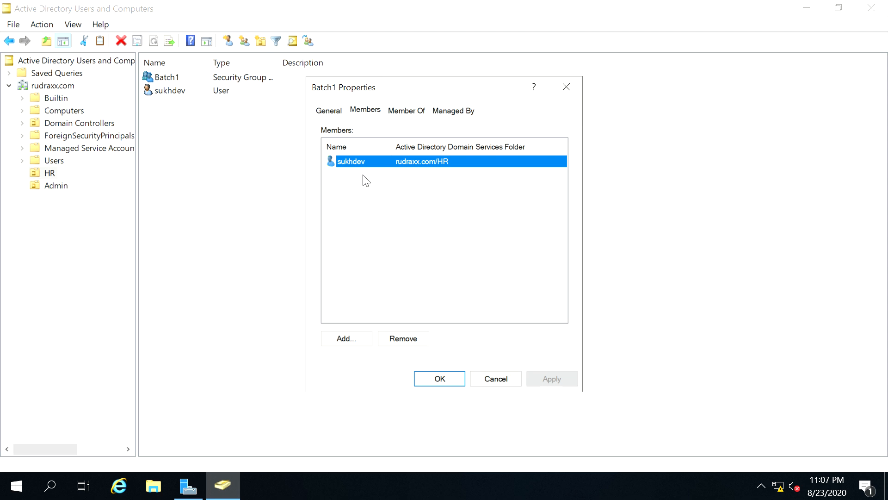
left_click(398, 114)
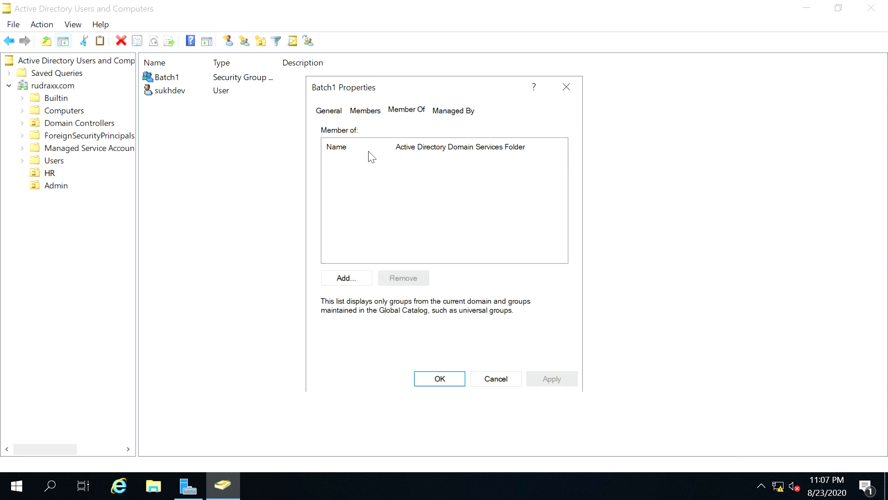
left_click(329, 116)
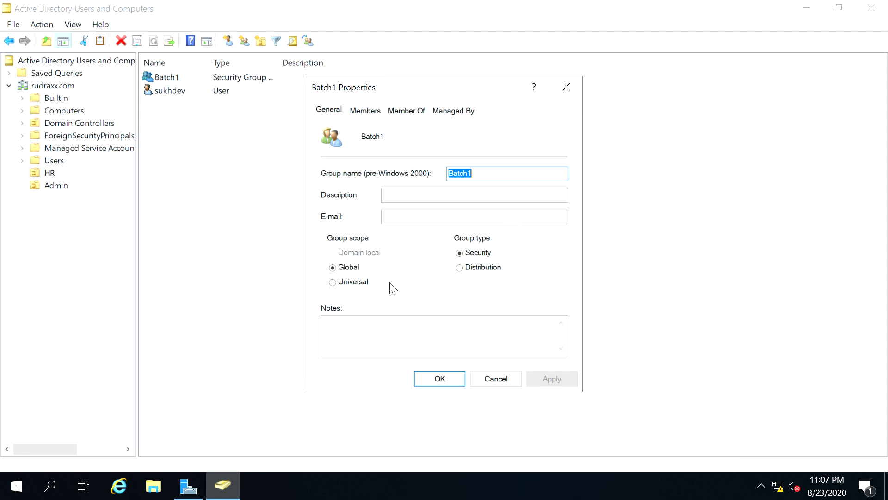
left_click(441, 382)
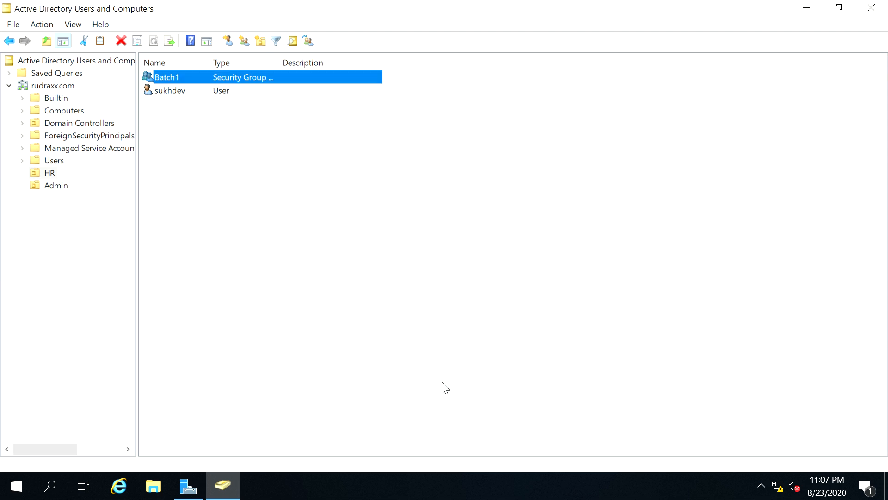
left_click(265, 272)
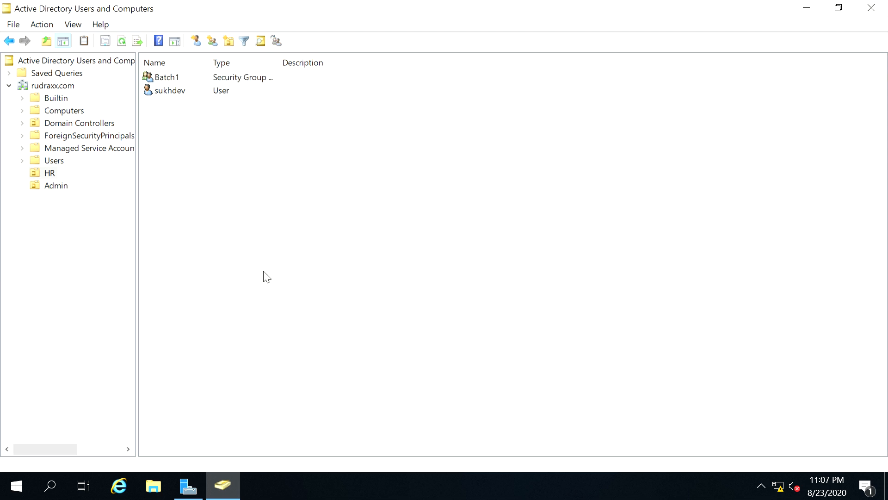